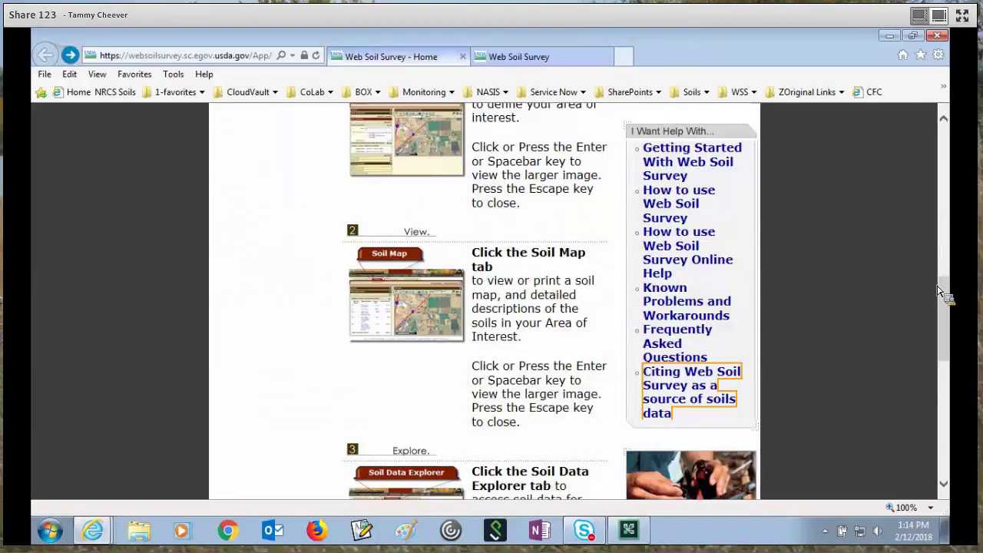
Review the Welcome to Web Soil Survey section on the home page, including the passage about onsite investigation.
left_click_drag(947, 292, 937, 202)
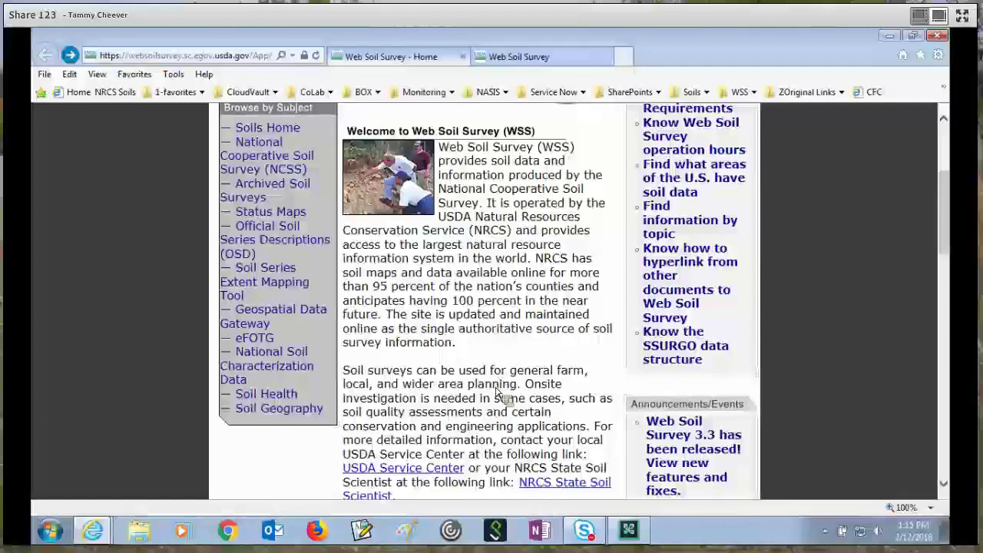
double_click(552, 392)
left_click_drag(554, 399, 708, 393)
scroll(578, 292, "up", 3)
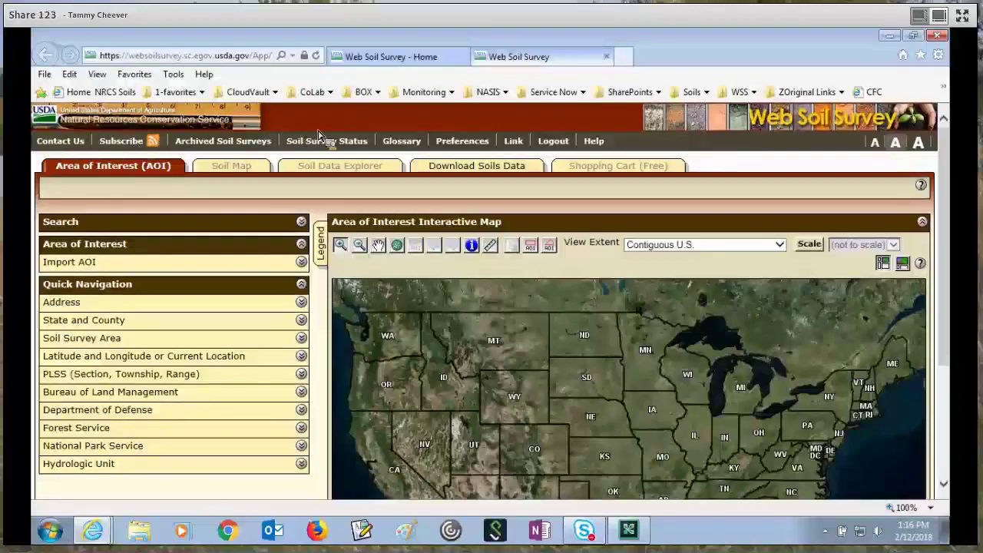
View the Contact Us information for Web Soil Survey problems and soil data questions, and close it.
left_click(74, 144)
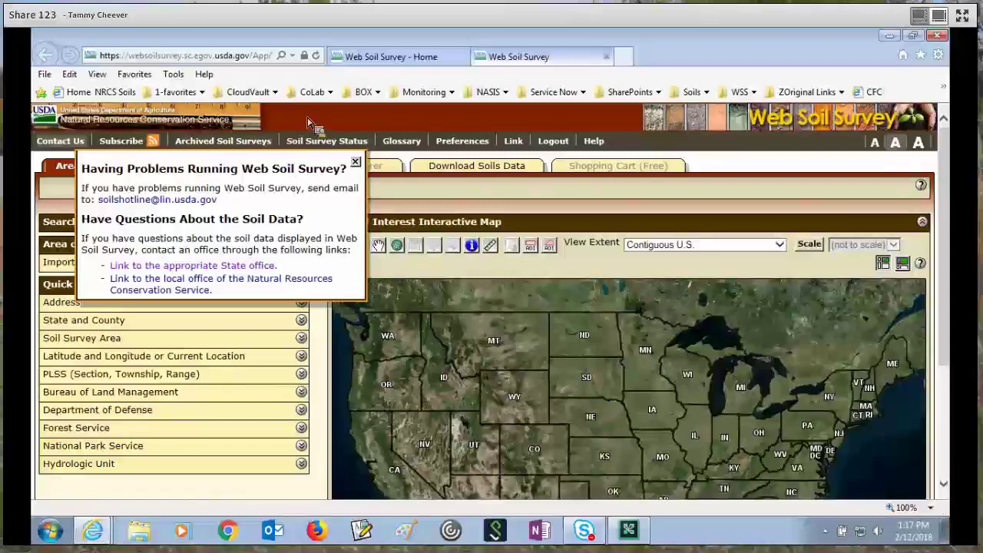
left_click(356, 164)
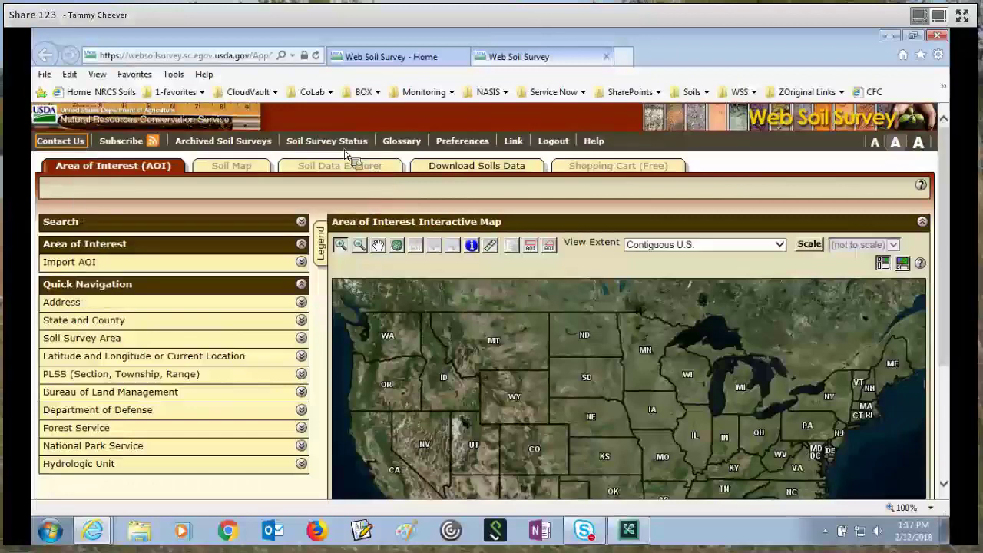
Go to the archived soil surveys by state, choose Nebraska and view the 1923 Adams County soil survey document.
left_click(222, 145)
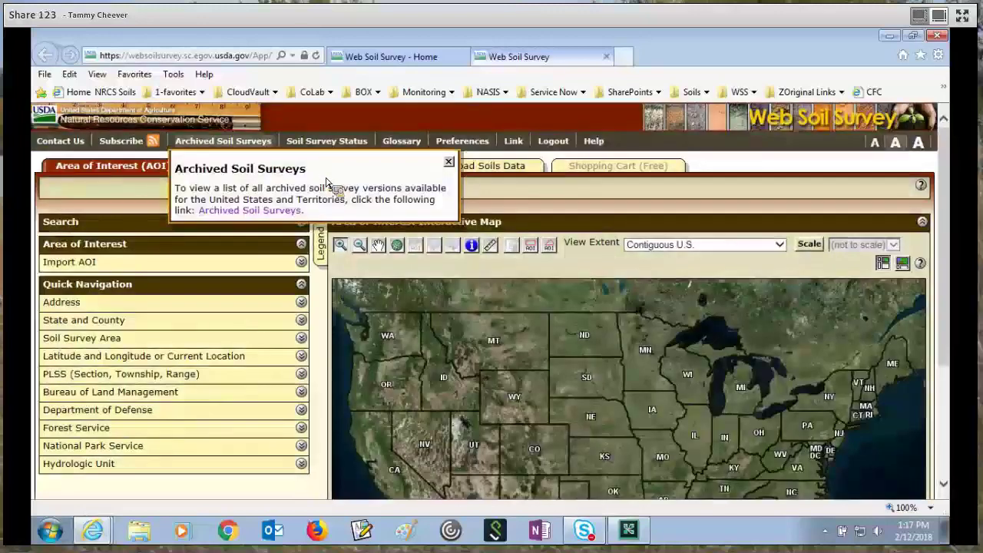
left_click(262, 213)
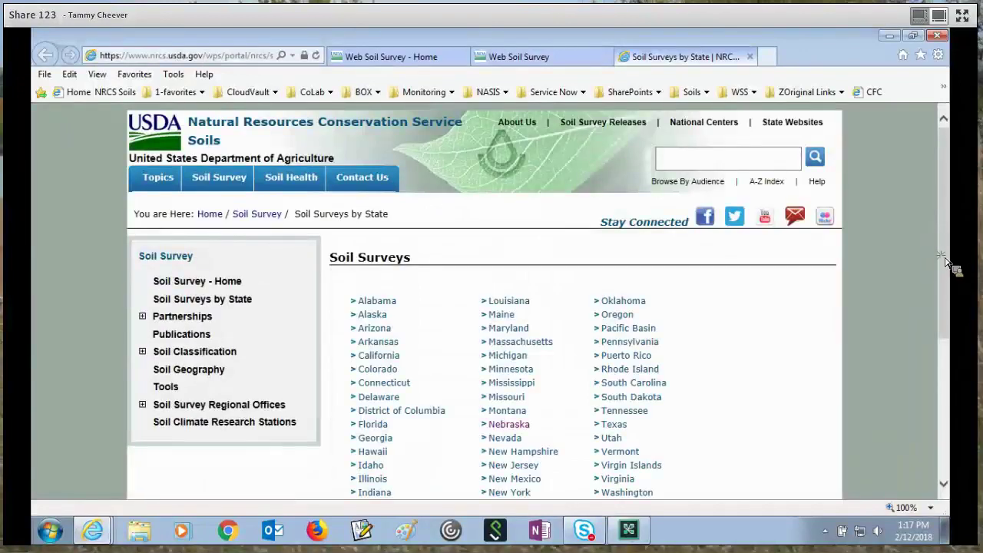
scroll(720, 276, "down", 1)
left_click(507, 381)
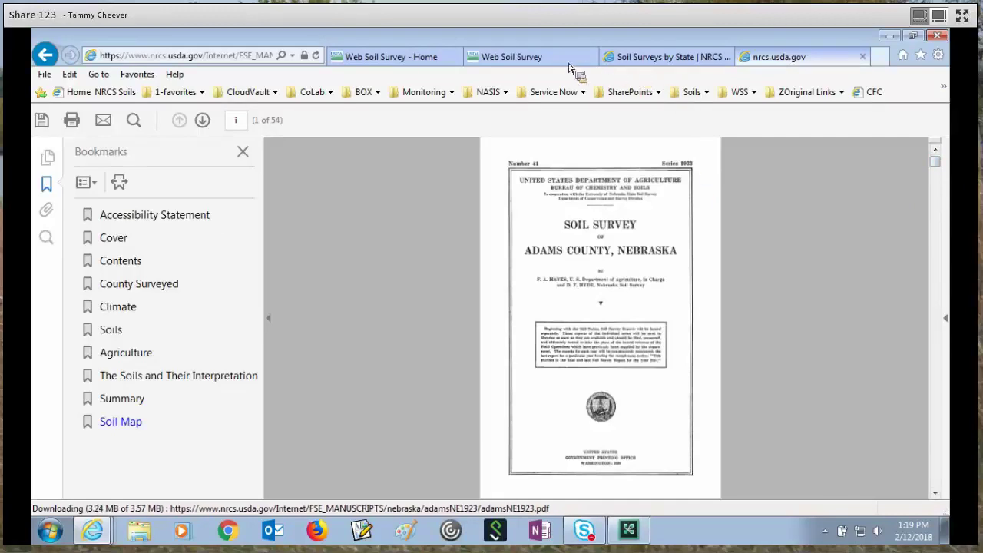
Return to the Web Soil Survey application page and browse the terms in its Glossary.
key("ctrl+shift+Tab")
key("ctrl+shift+Tab")
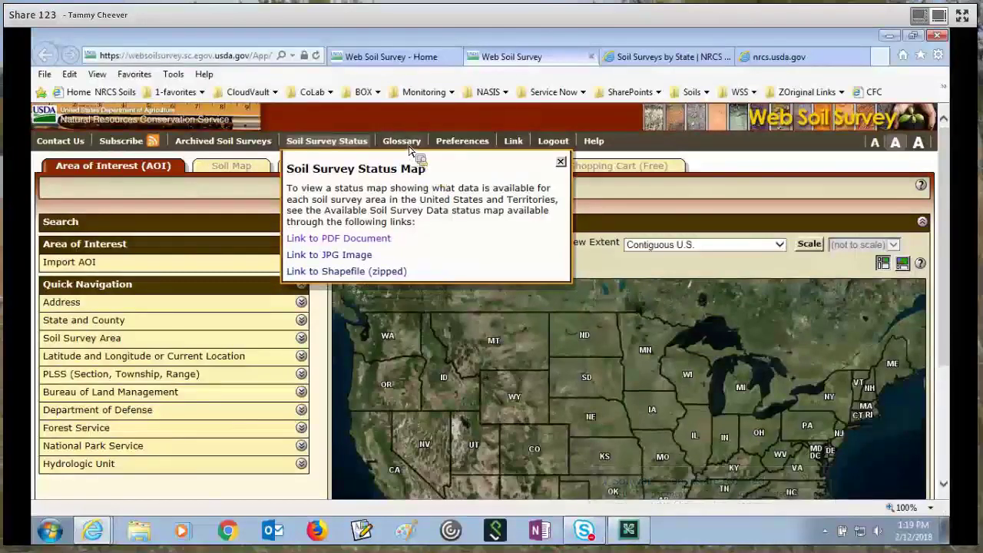
left_click(407, 146)
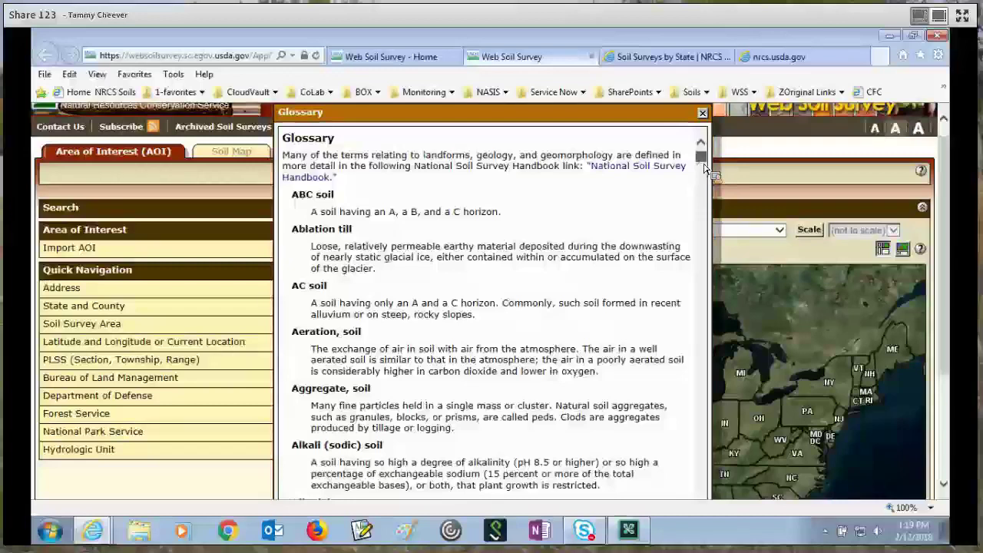
scroll(705, 168, "down", 4)
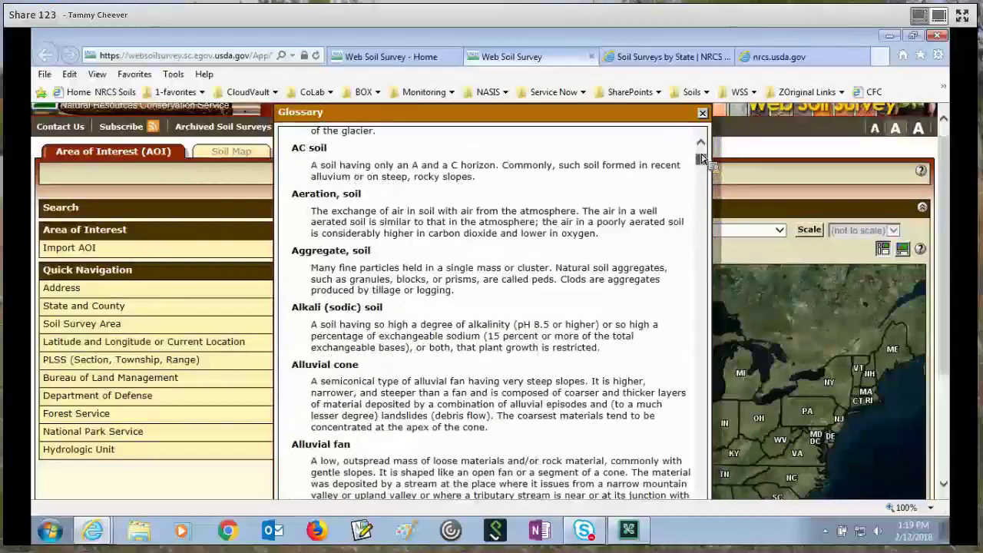
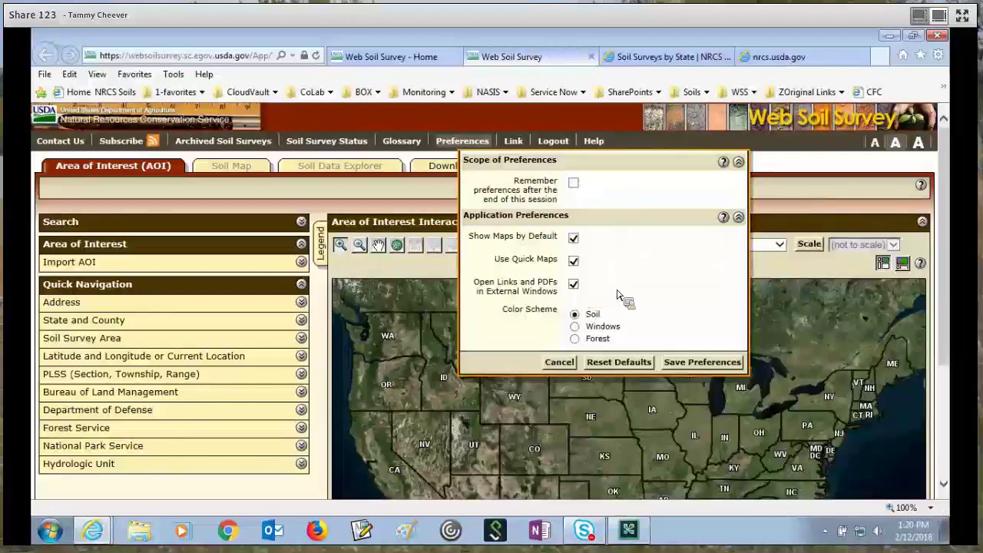
Switch the Open Links and PDFs in External Windows preference off and on again, and toggle Use Quick Maps.
key("space")
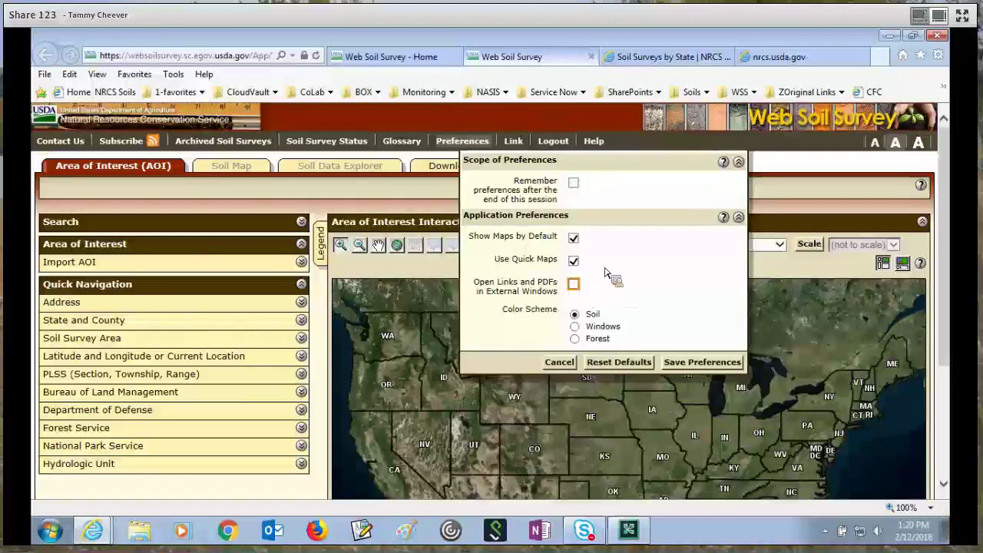
key("space")
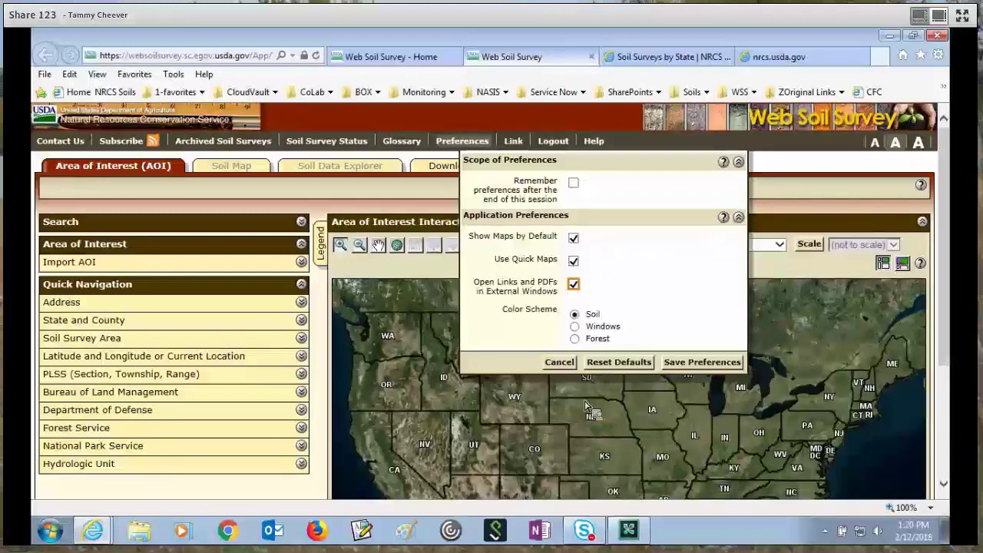
key("shift+Tab")
key("space")
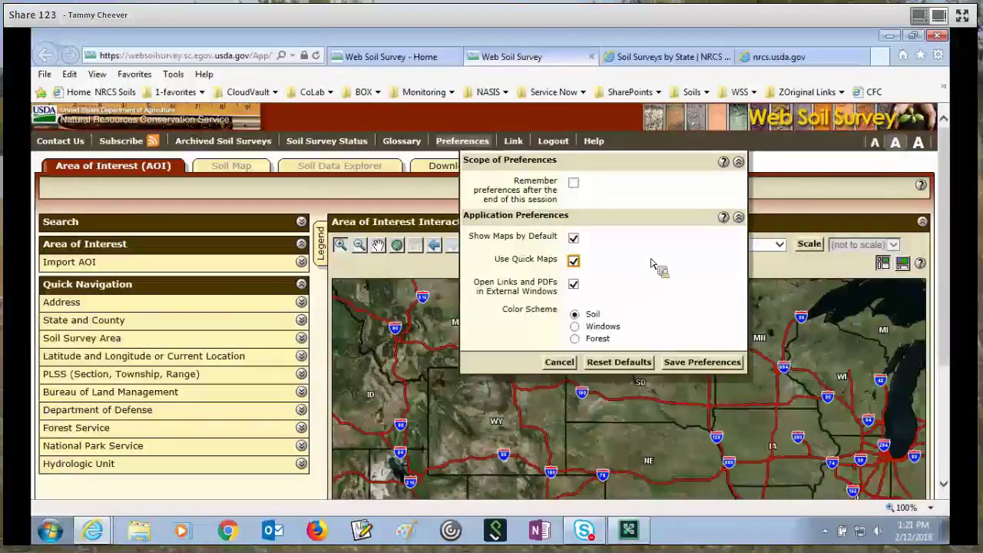
Display the shareable link for the current map location, highlight its URL, and close the link window.
left_click(515, 143)
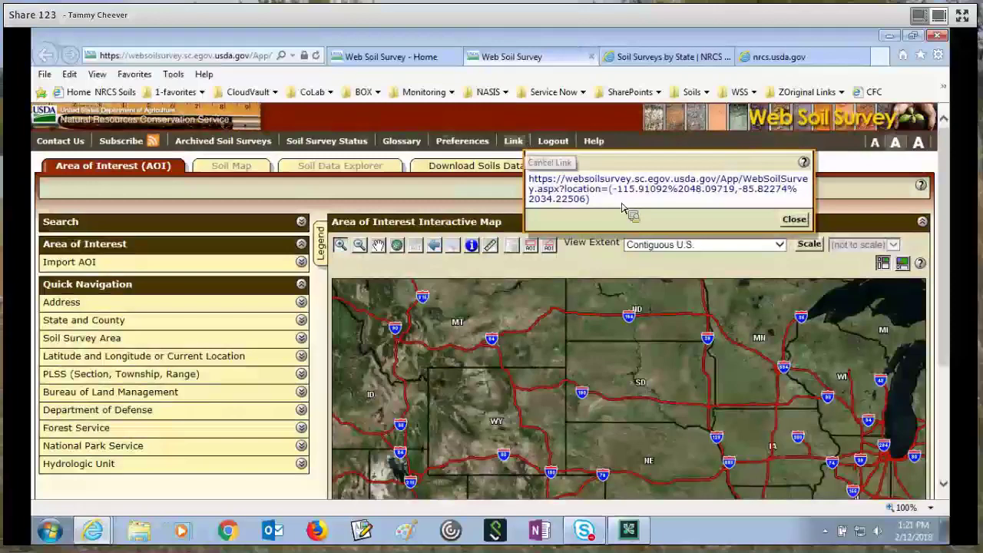
left_click_drag(596, 205, 545, 180)
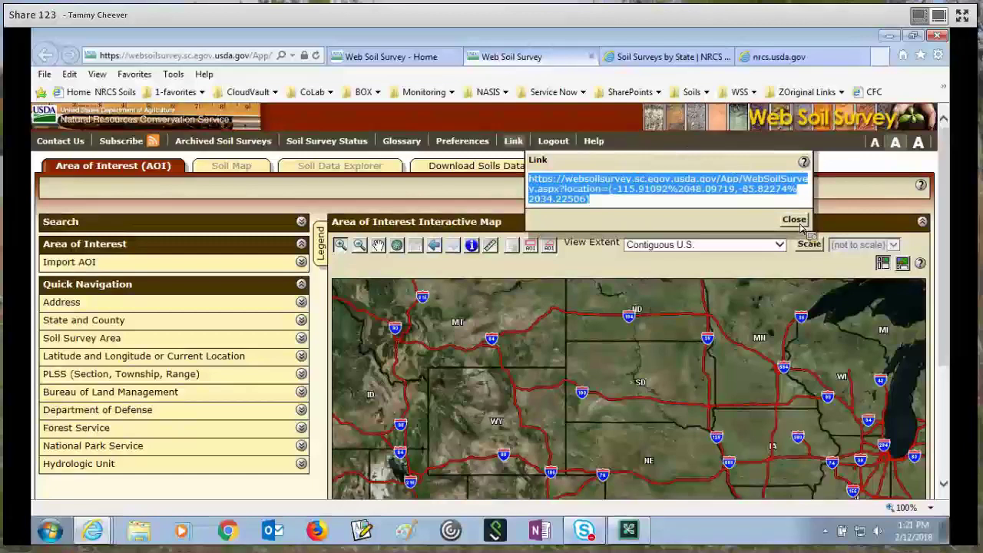
left_click(691, 166)
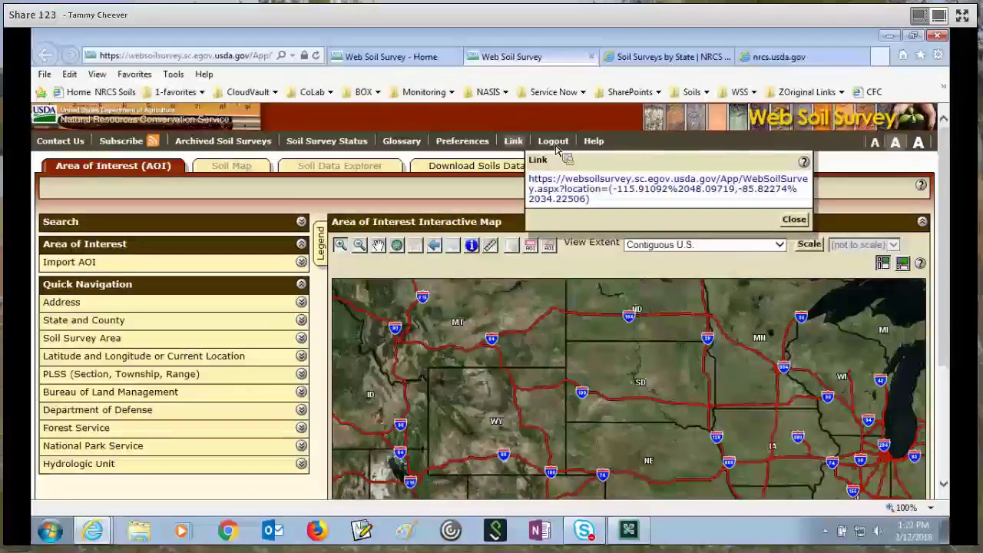
left_click(513, 140)
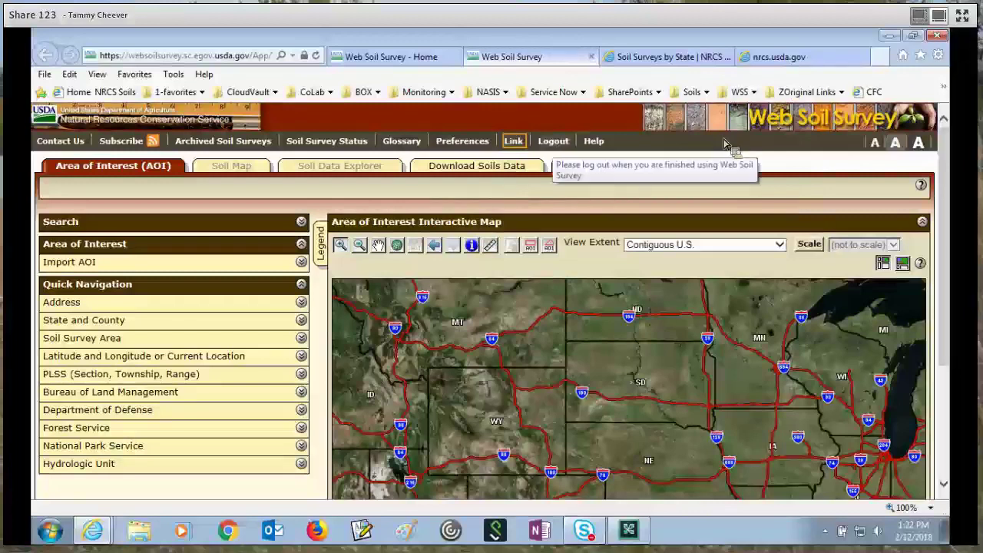
Open the application help and read the four basic steps, the FAQ, Known Problems and Tips & Shortcuts links, and the logout advice.
left_click(595, 143)
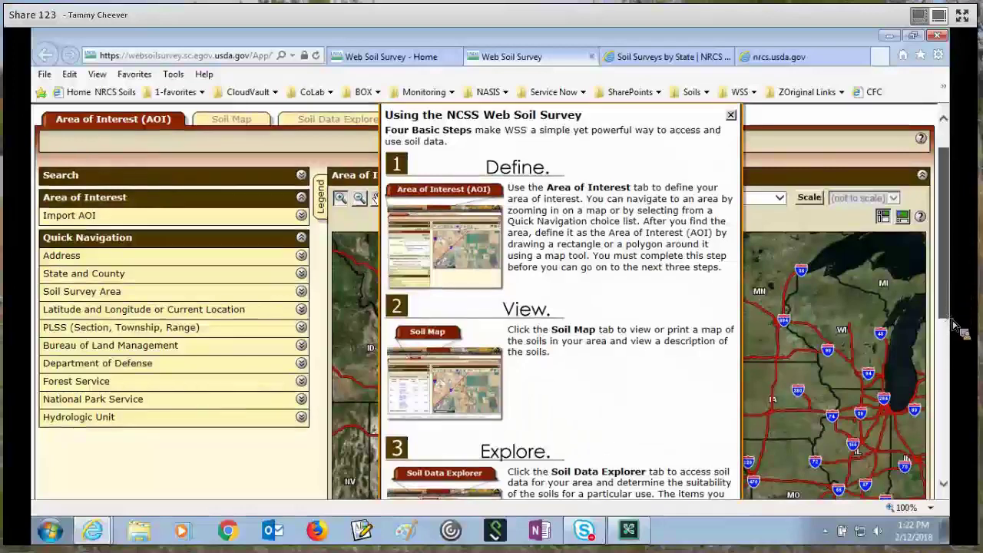
scroll(954, 341, "down", 1)
scroll(887, 370, "down", 3)
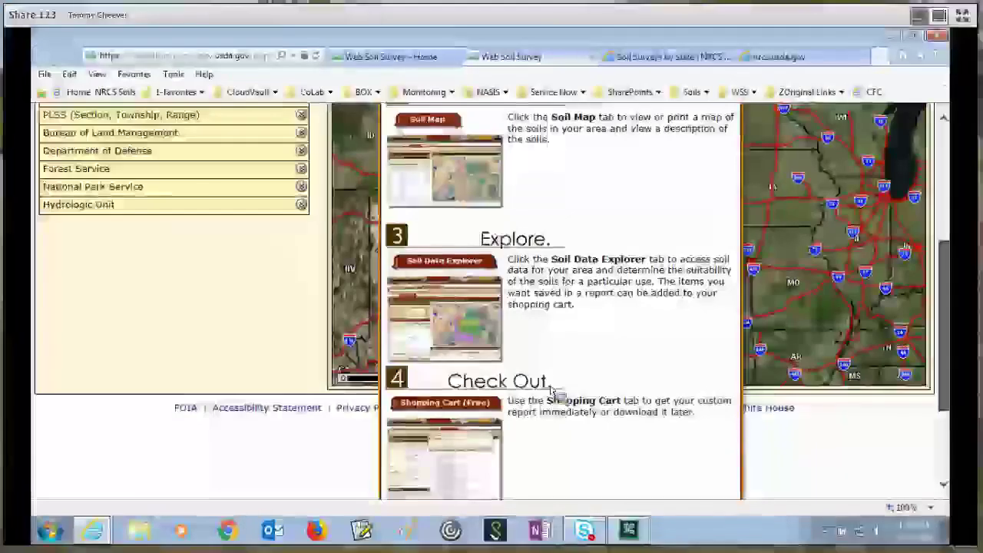
scroll(550, 381, "down", 2)
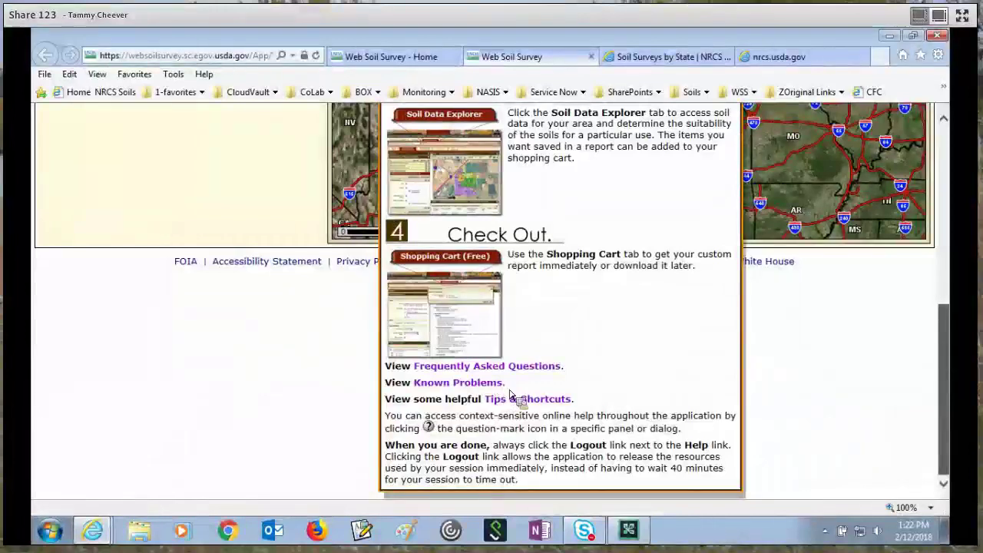
key("Tab")
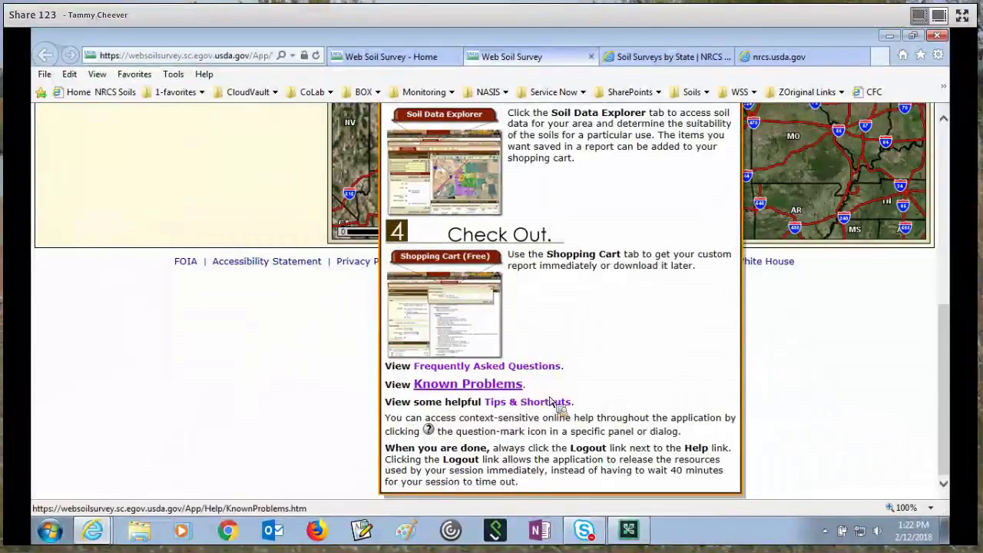
key("Tab")
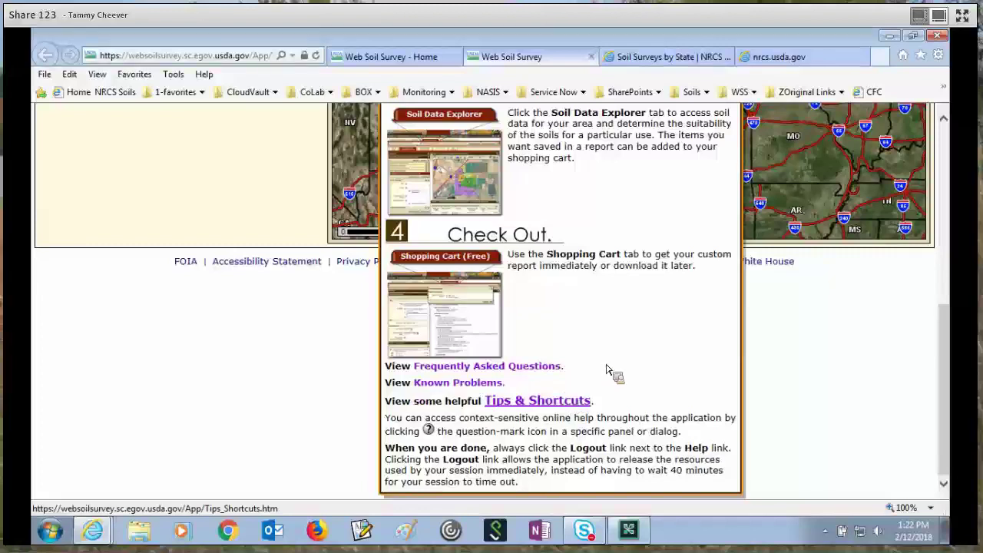
key("Tab")
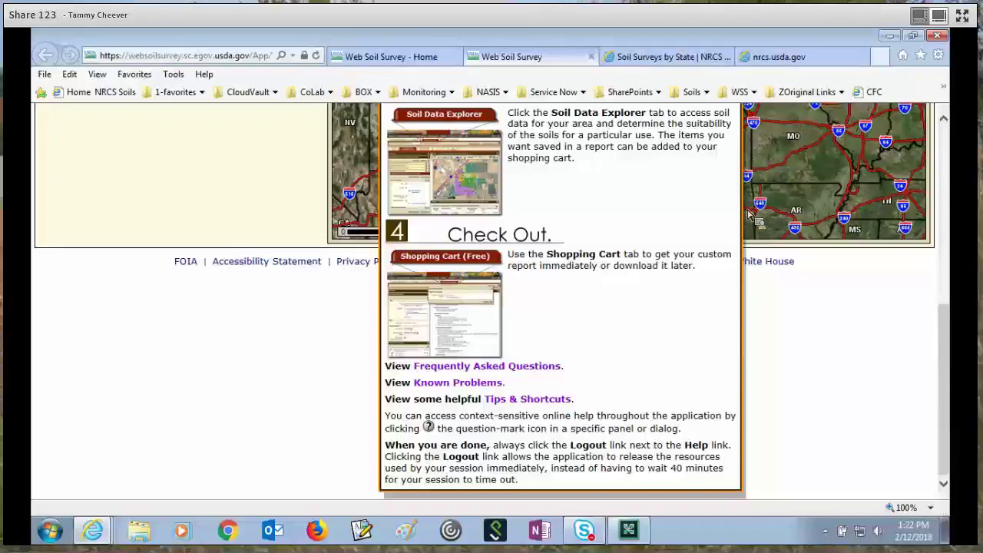
scroll(737, 169, "up", 5)
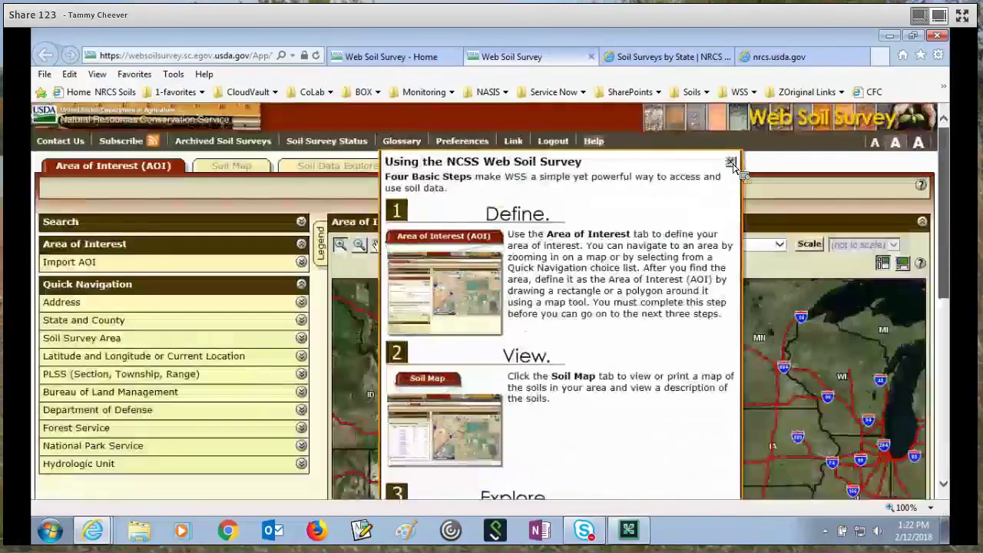